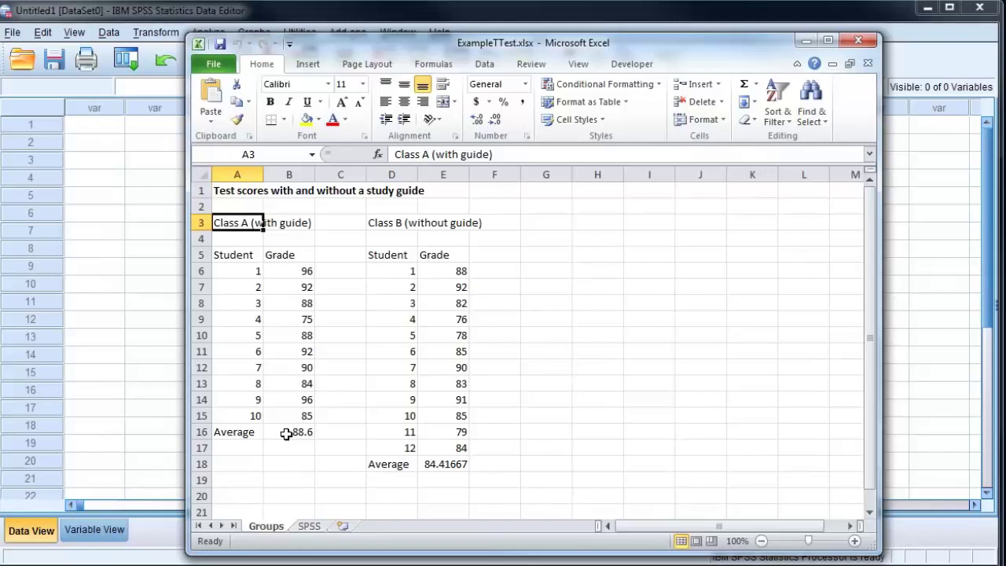
# On the SPSS sheet, highlight the Group labels and Grade values to show the stacked layout.
pyautogui.click(310, 530)
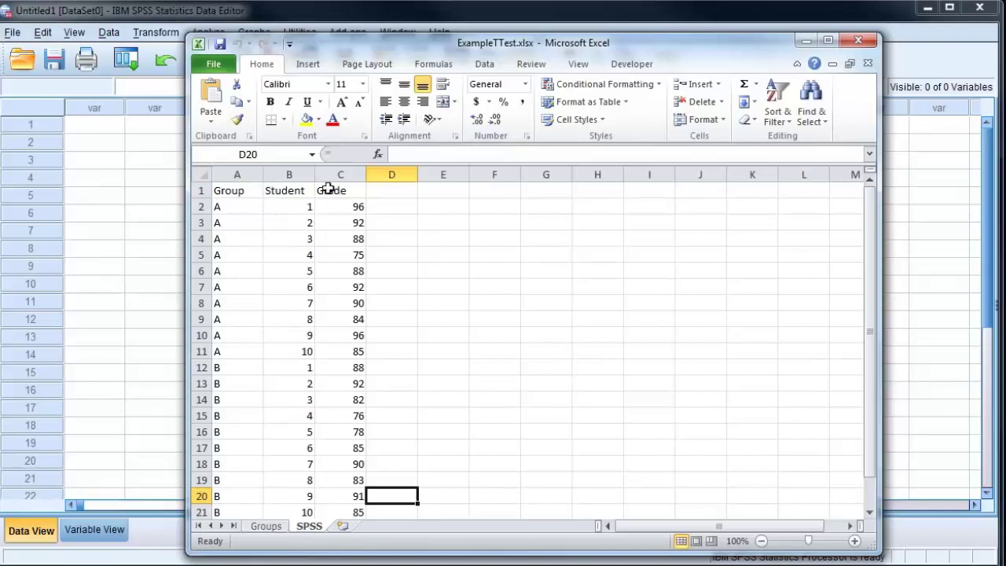
pyautogui.click(237, 189)
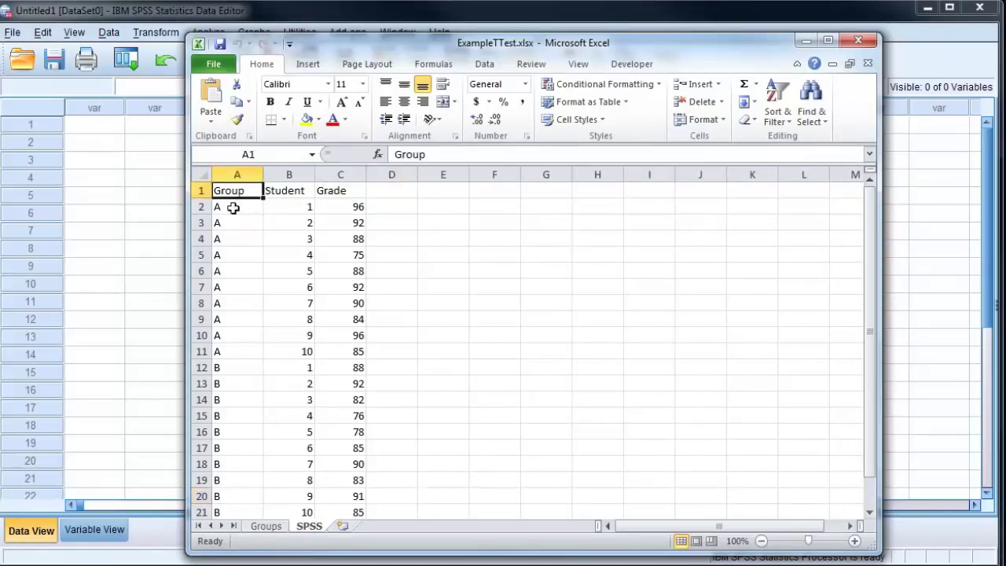
pyautogui.moveTo(236, 203); pyautogui.dragTo(241, 499)
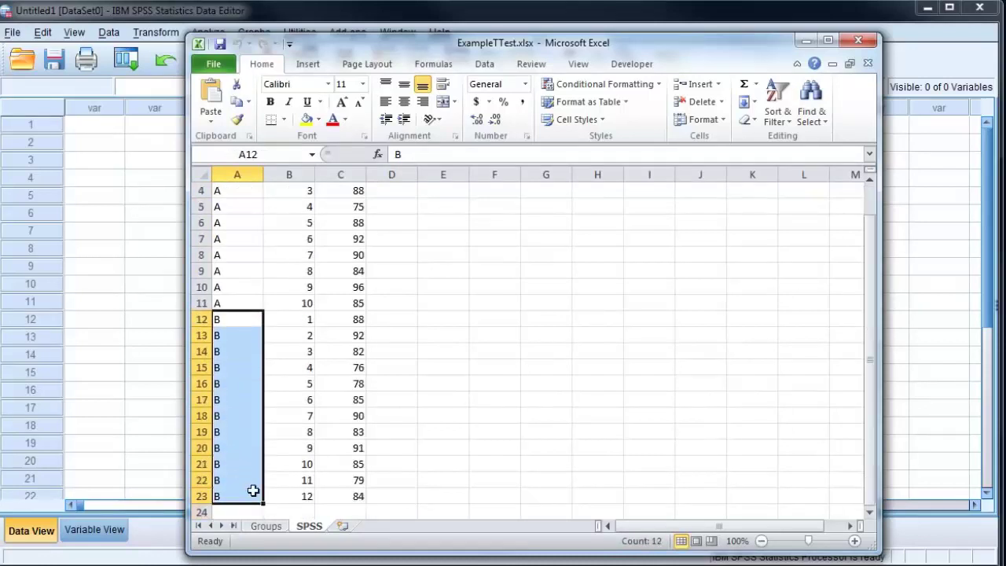
pyautogui.scroll(1, 403, 355)
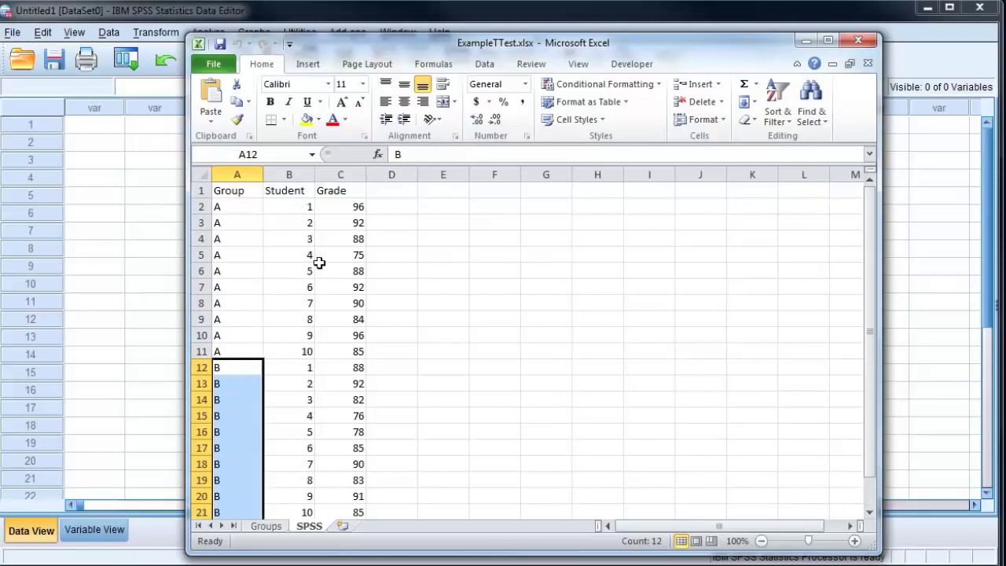
pyautogui.moveTo(353, 204); pyautogui.dragTo(353, 498)
pyautogui.click(392, 432)
pyautogui.scroll(1, 392, 374)
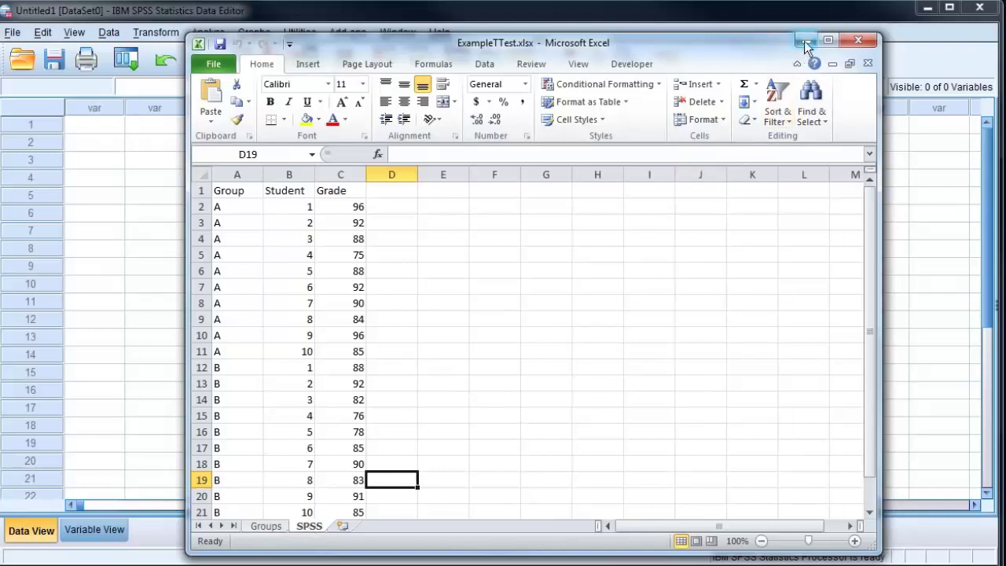
# Close the Excel workbook and choose More Files in the SPSS startup dialog.
pyautogui.click(857, 39)
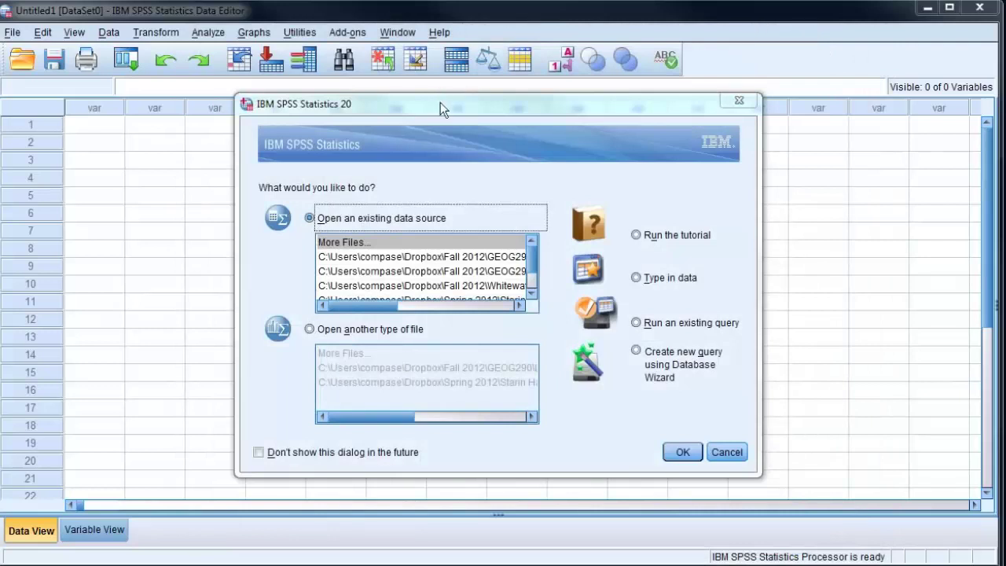
pyautogui.moveTo(440, 102); pyautogui.dragTo(448, 92)
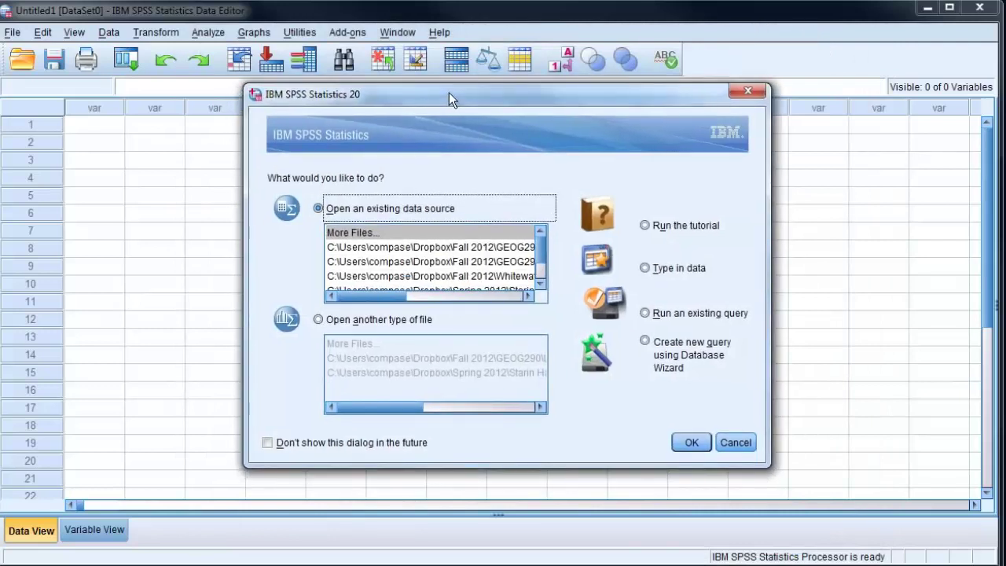
pyautogui.click(352, 231)
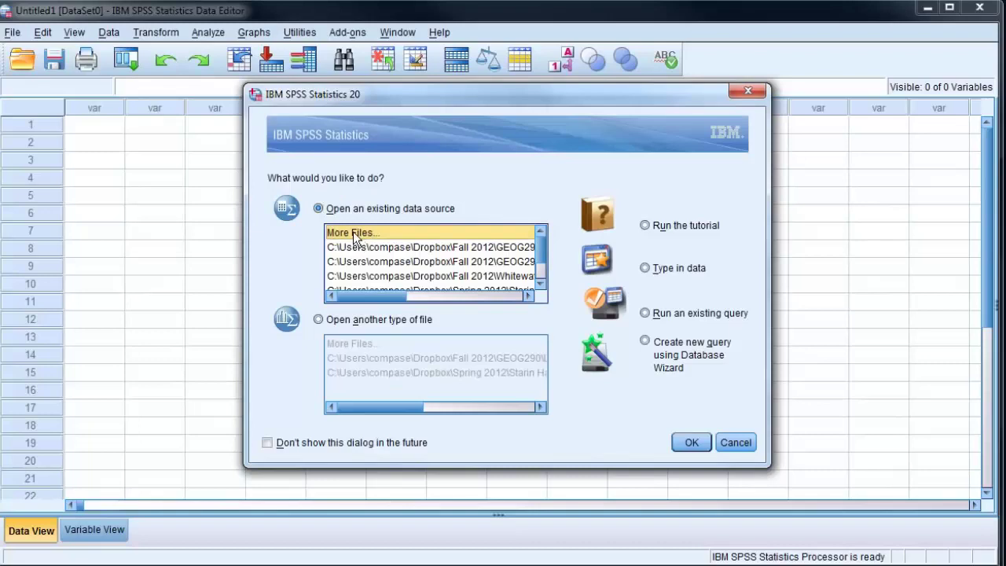
pyautogui.click(692, 442)
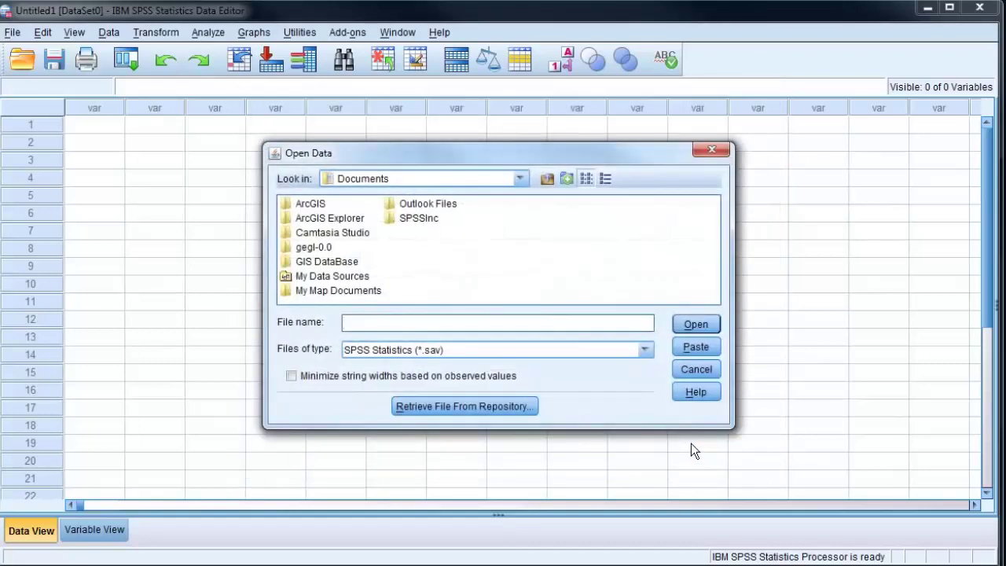
# Open ExampleTTest.xlsx as an Excel file from Dropbox > Fall 2012 > GEOG290 > Labs - Example work.
pyautogui.click(543, 179)
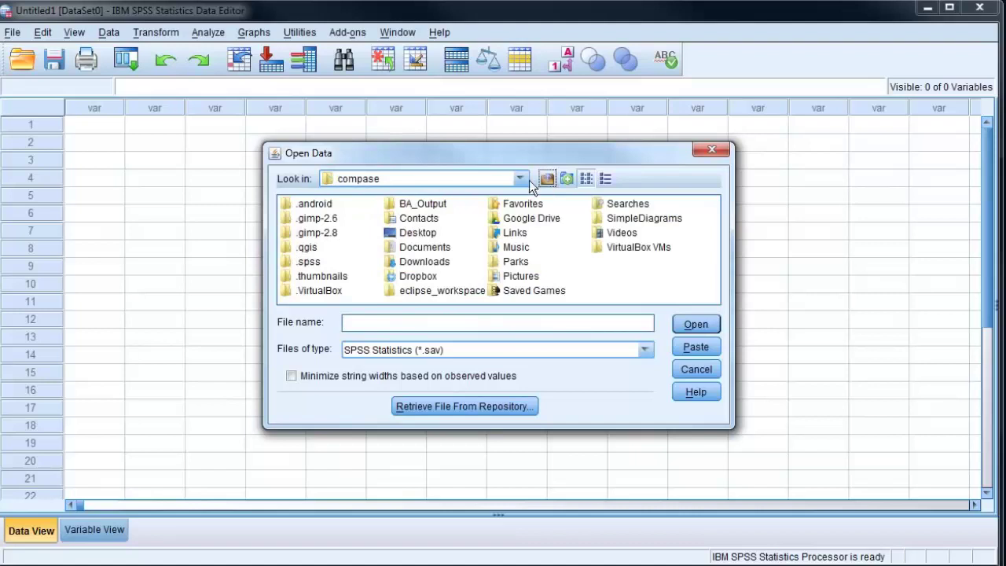
pyautogui.doubleClick(411, 276)
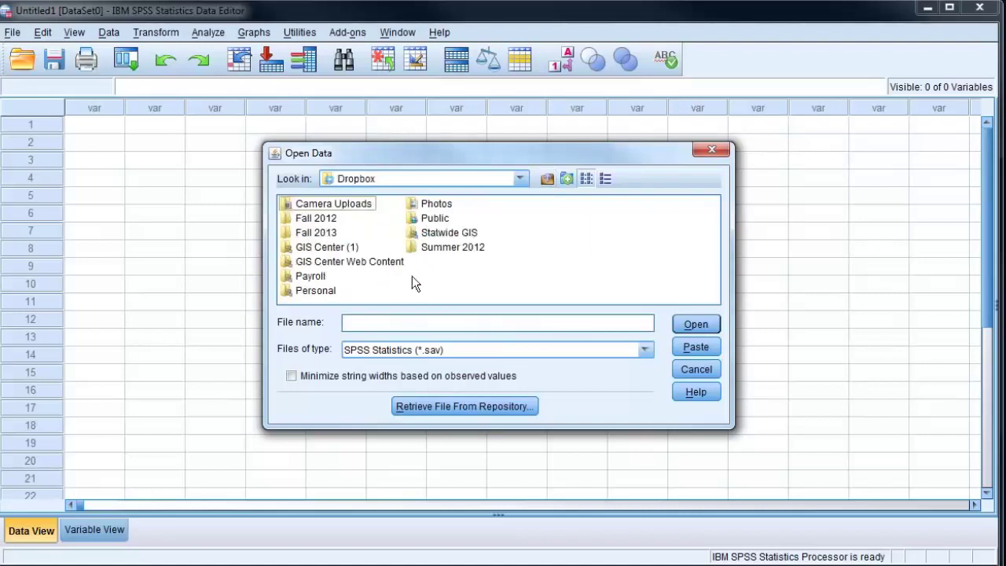
pyautogui.doubleClick(318, 223)
pyautogui.doubleClick(473, 277)
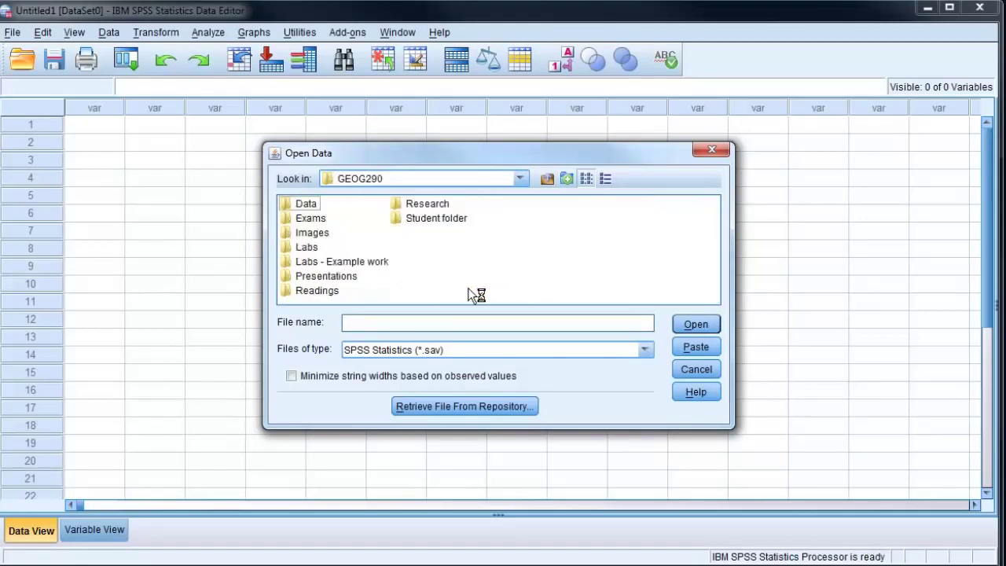
pyautogui.doubleClick(317, 262)
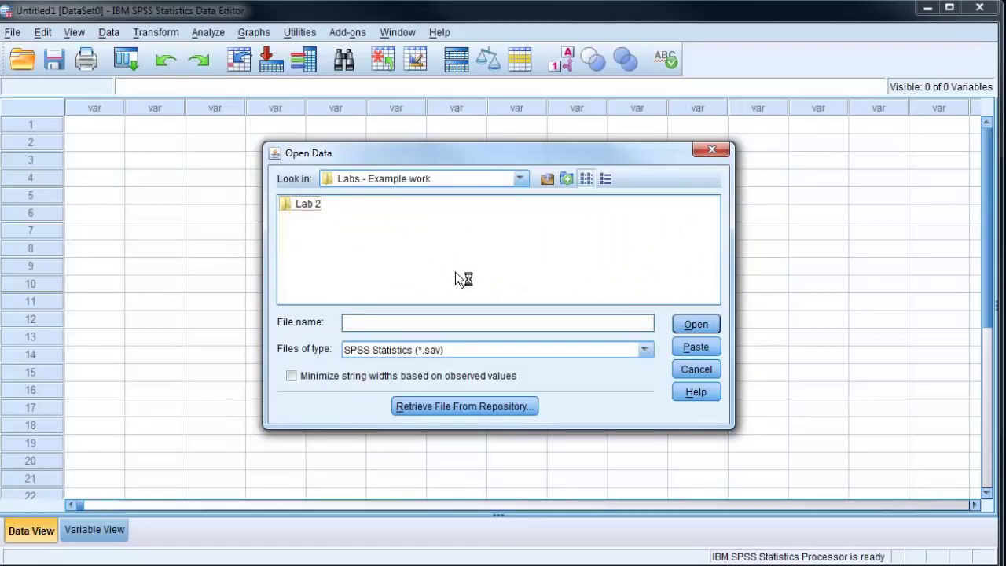
pyautogui.click(646, 350)
pyautogui.click(455, 405)
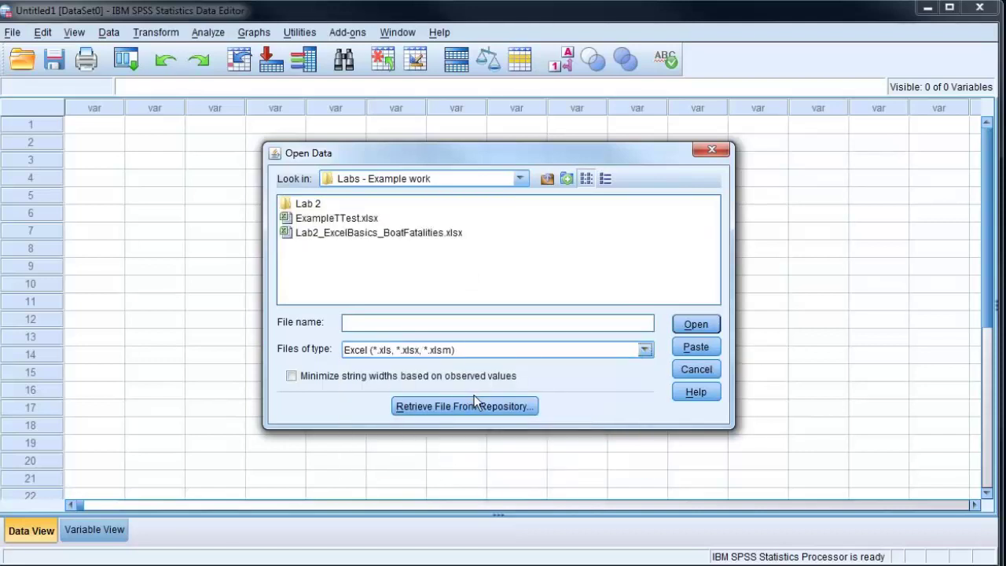
pyautogui.click(344, 220)
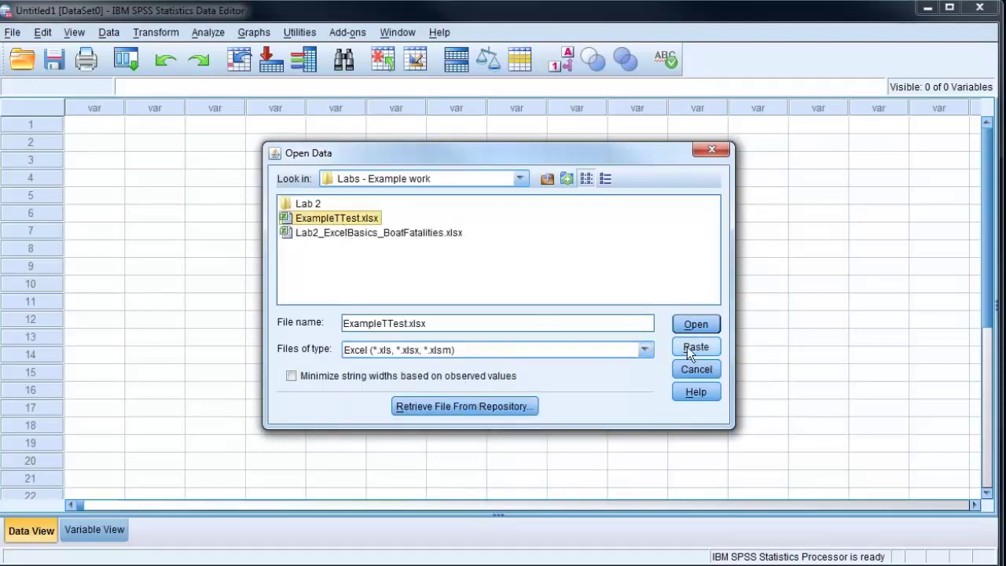
pyautogui.click(687, 323)
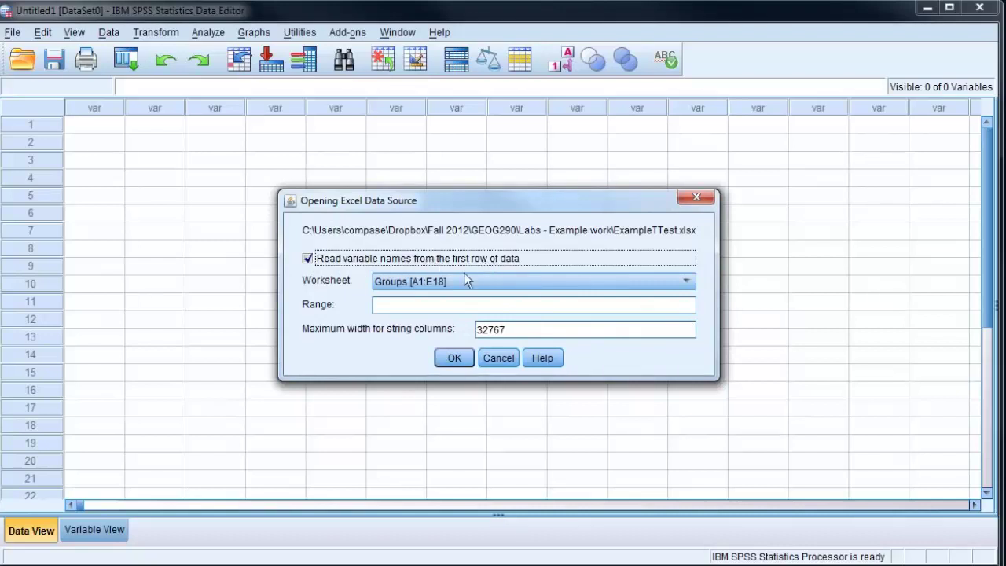
# Import the SPSS [A1:C23] worksheet instead of Groups into a new dataset.
pyautogui.click(404, 280)
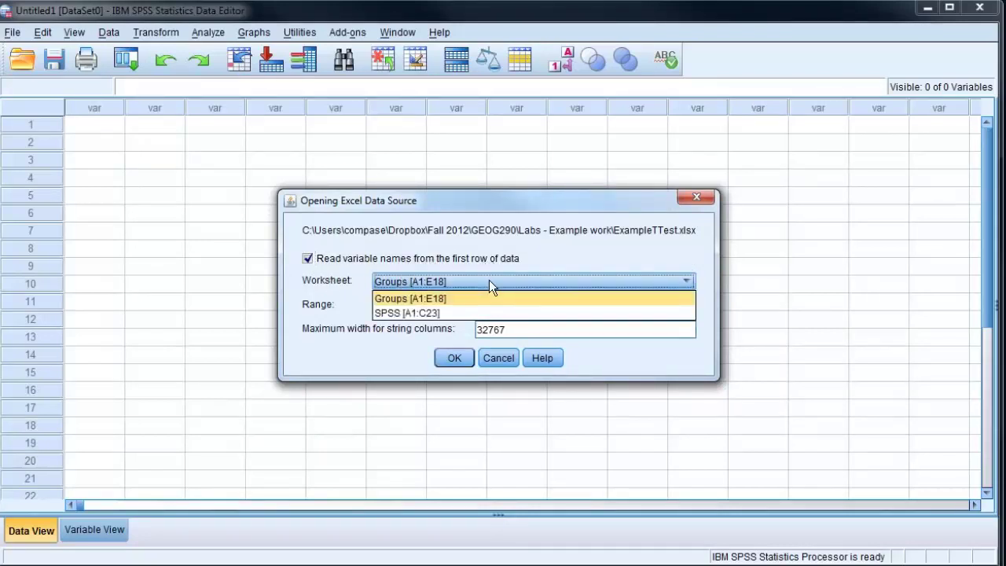
pyautogui.click(396, 313)
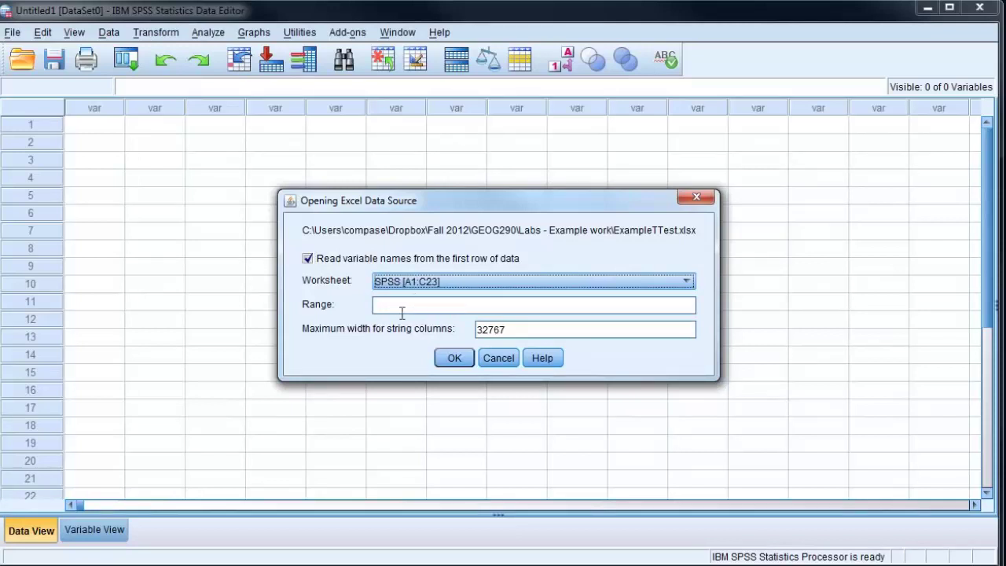
pyautogui.click(454, 357)
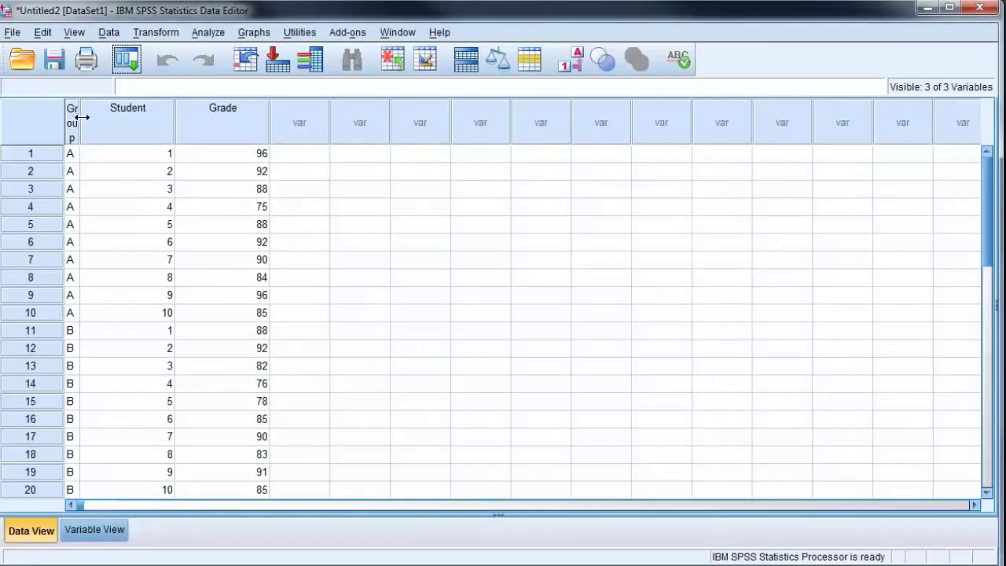
# Widen the Group column so its header shows fully, then scroll through the rows.
pyautogui.moveTo(82, 116); pyautogui.dragTo(161, 130)
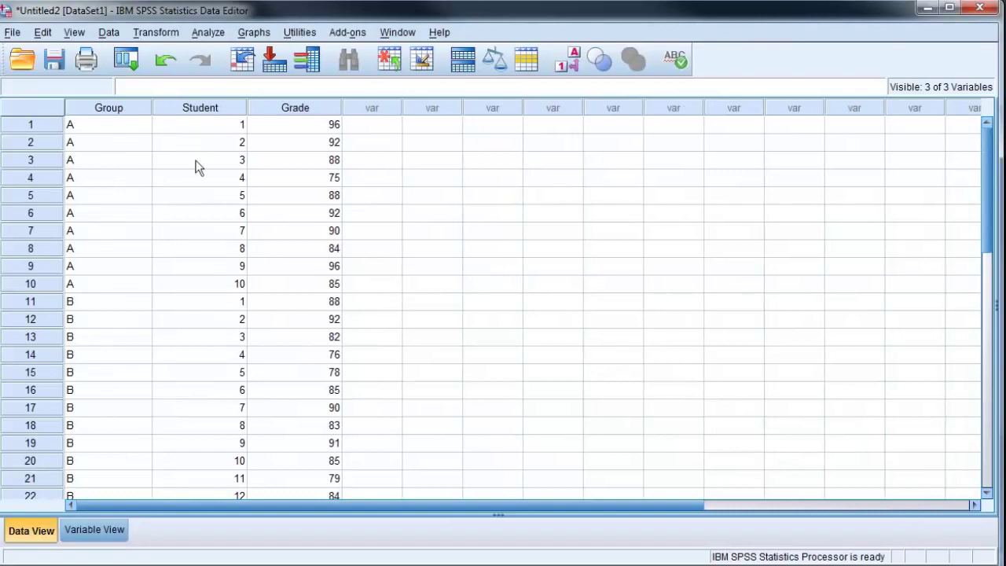
pyautogui.scroll(-2, 290, 315)
pyautogui.scroll(2, 290, 315)
pyautogui.scroll(-1, 289, 315)
pyautogui.scroll(1, 290, 315)
# In Variable View, check the data types of Group, Student and Grade.
pyautogui.click(95, 530)
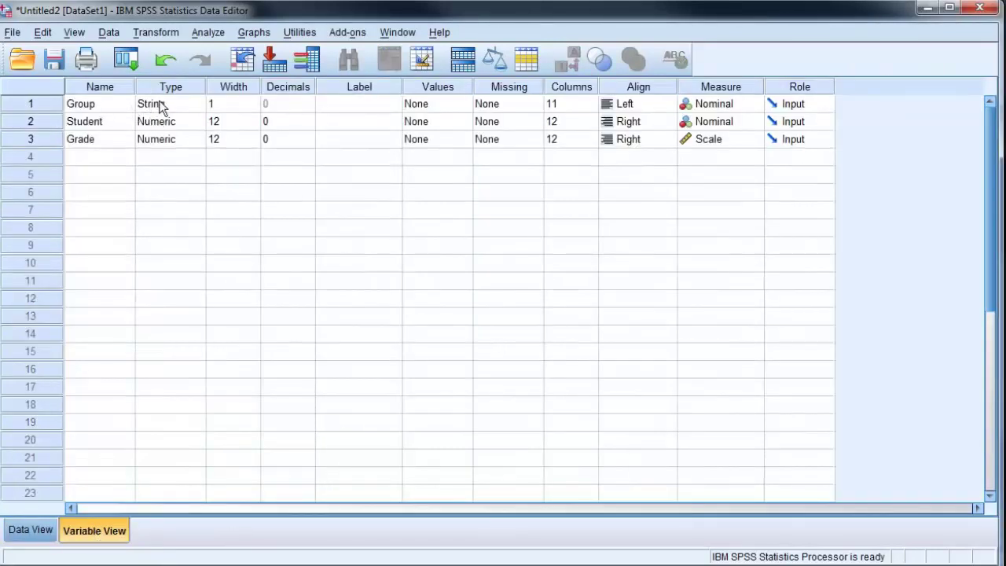
pyautogui.click(134, 128)
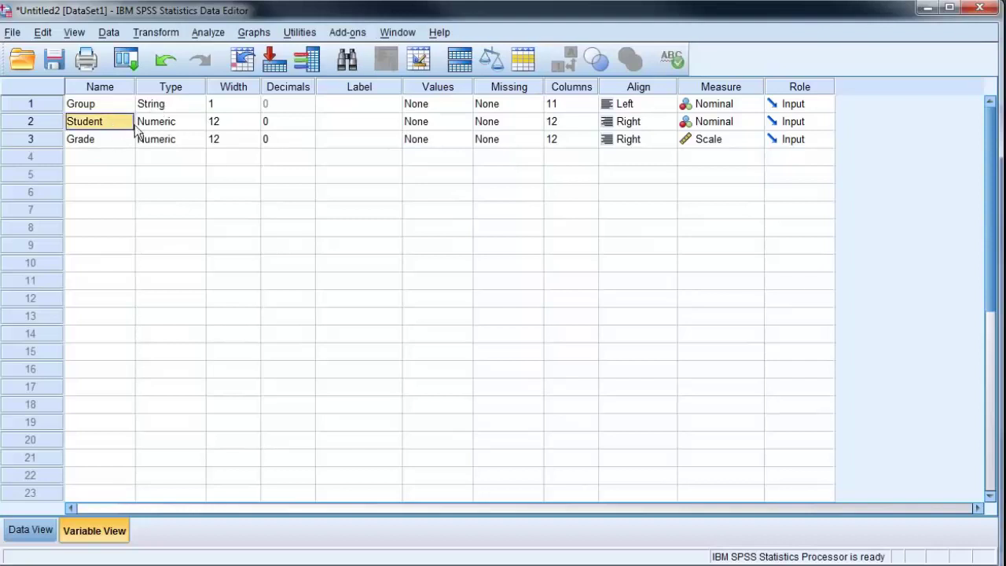
pyautogui.click(128, 111)
pyautogui.click(154, 106)
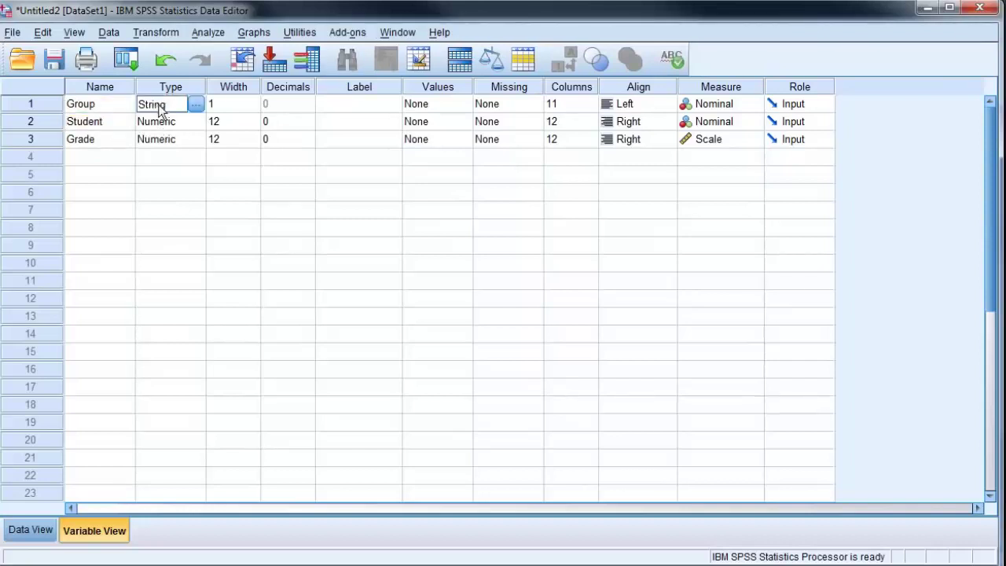
pyautogui.click(120, 120)
pyautogui.click(171, 118)
pyautogui.click(114, 142)
pyautogui.click(156, 141)
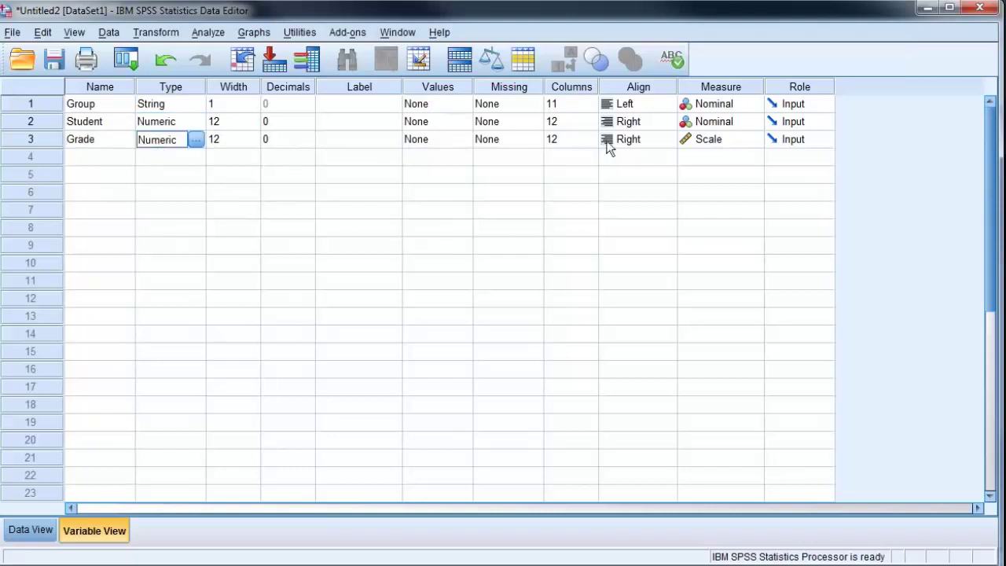
# Keep Grade measured as Scale and Group as Nominal, then return to Data View.
pyautogui.click(719, 140)
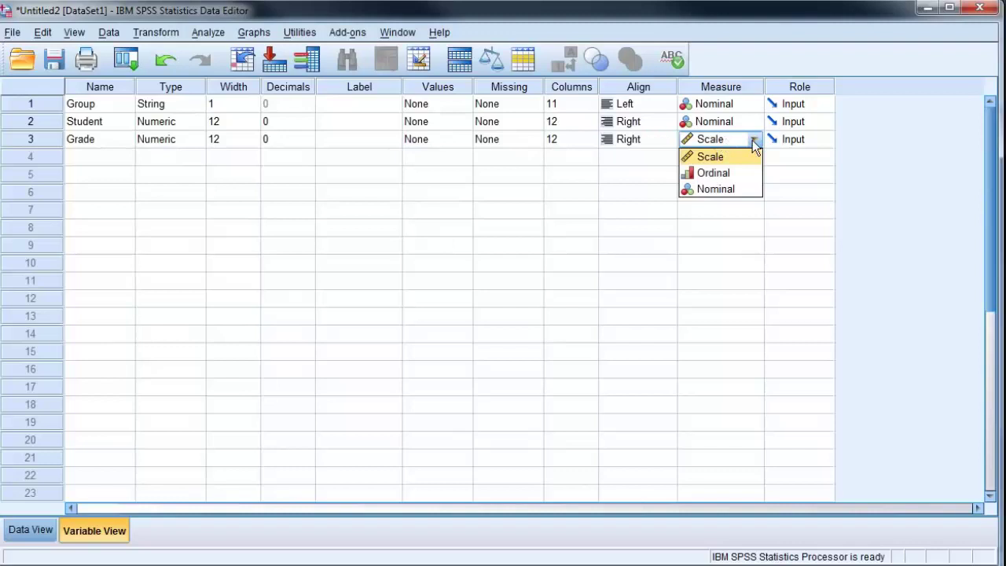
pyautogui.click(752, 140)
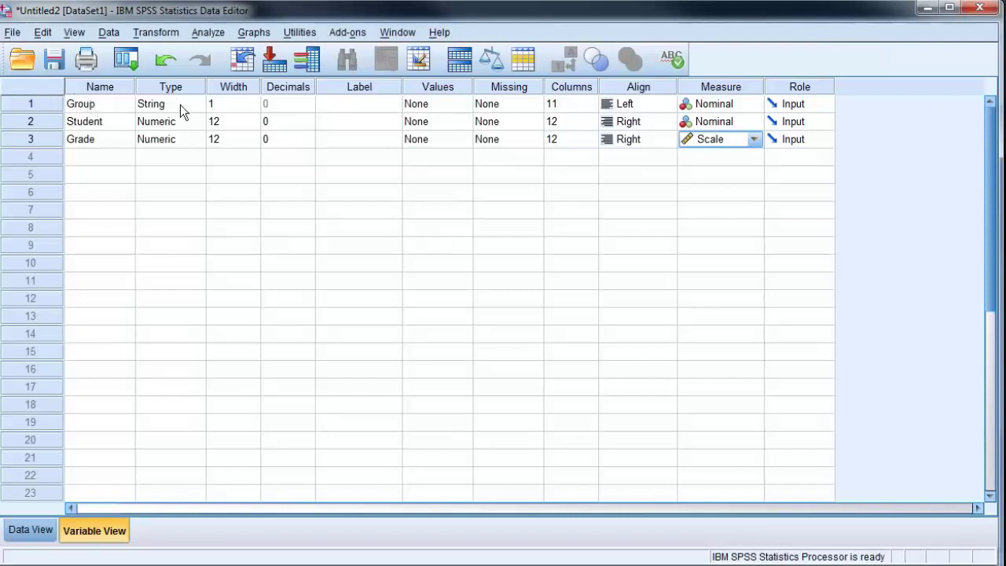
pyautogui.click(752, 105)
pyautogui.click(754, 105)
pyautogui.click(754, 104)
pyautogui.click(753, 104)
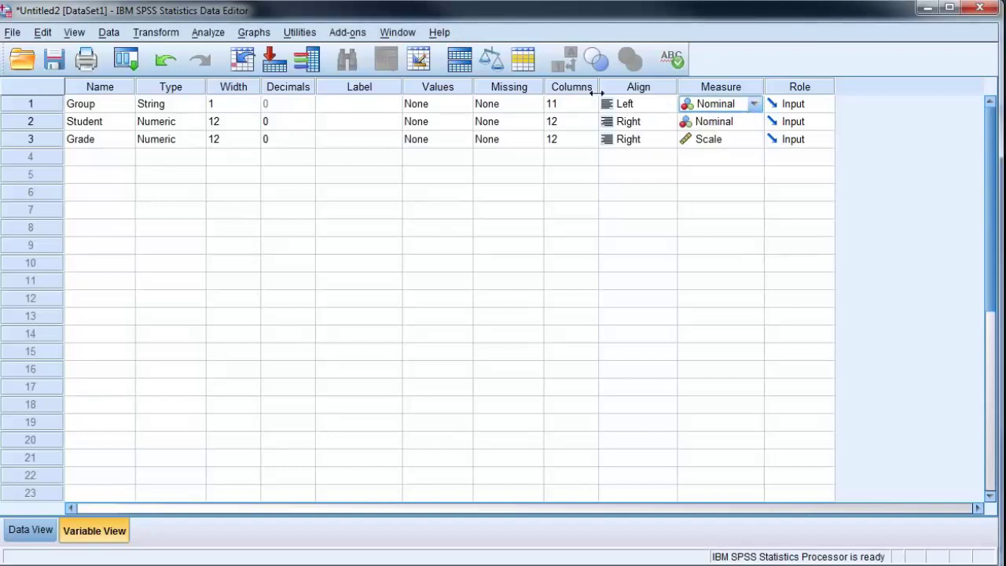
pyautogui.click(19, 531)
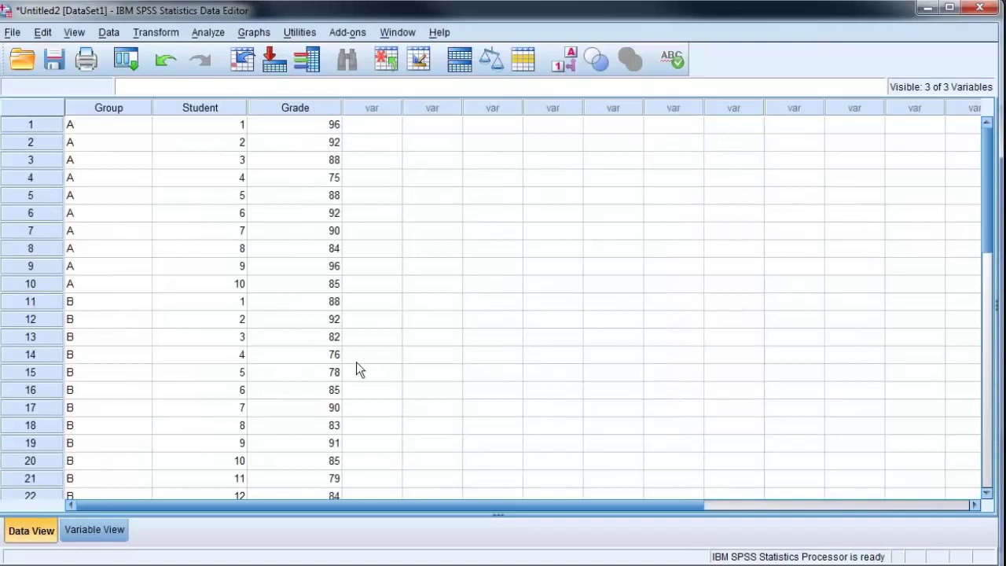
pyautogui.click(207, 33)
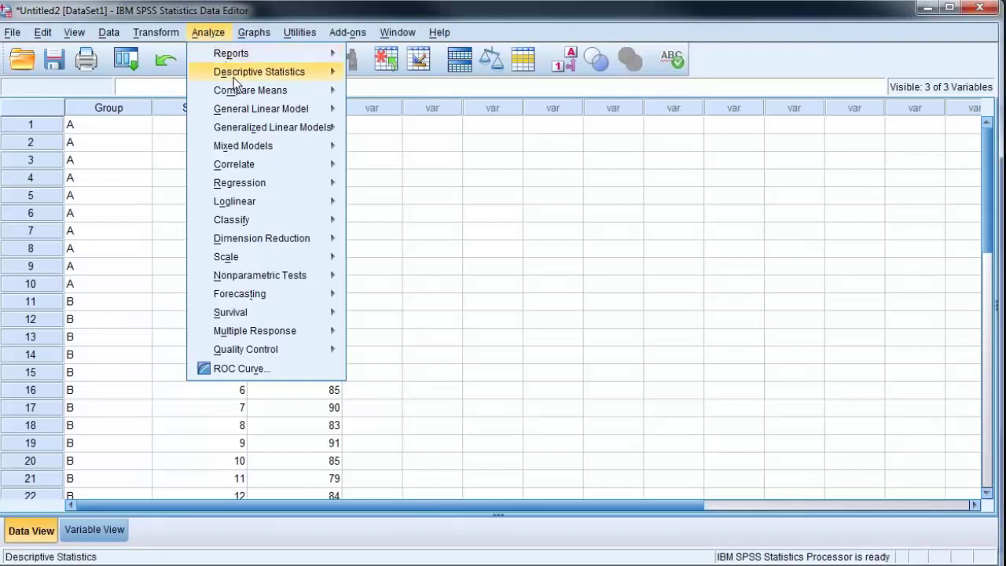
# Choose Analyze > Compare Means > Independent-Samples T Test.
pyautogui.moveTo(236, 93)
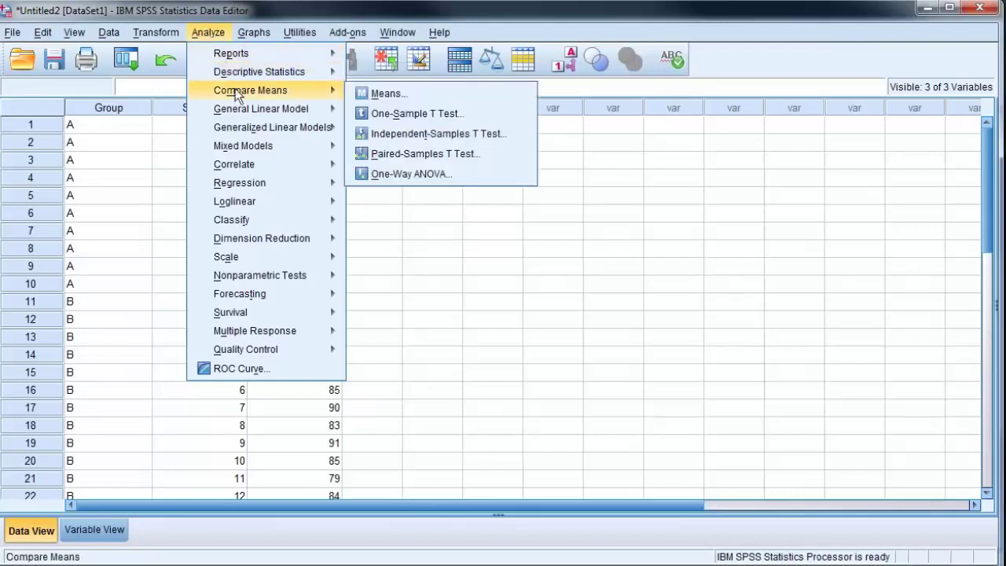
pyautogui.click(409, 135)
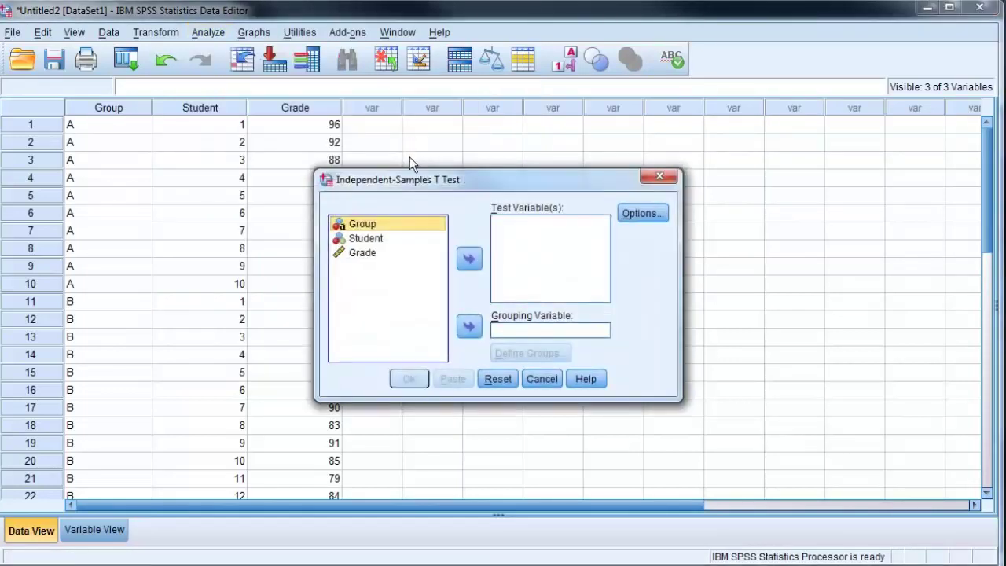
# Put Group in Grouping Variable and Grade in Test Variable(s).
pyautogui.moveTo(408, 181); pyautogui.dragTo(400, 156)
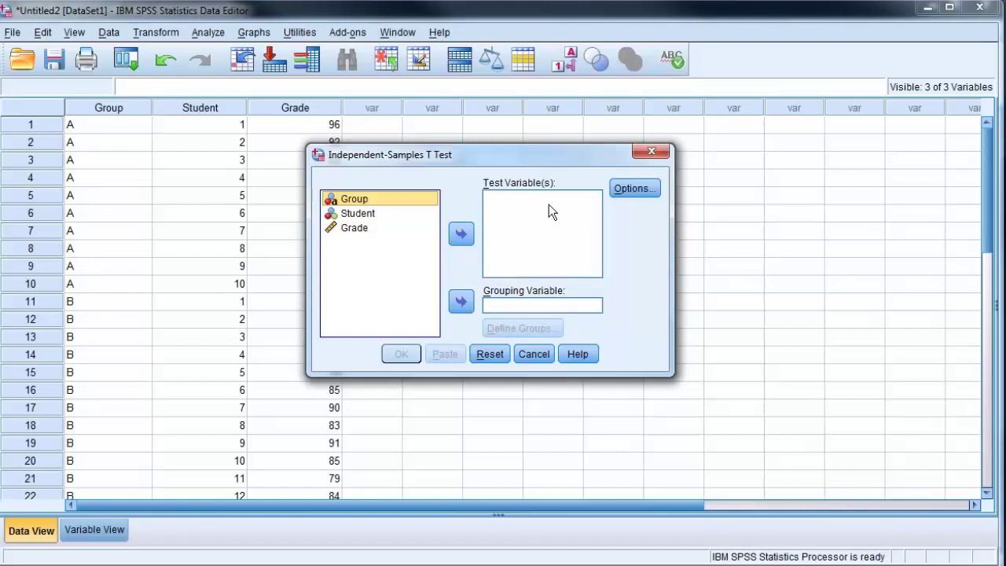
pyautogui.click(390, 227)
pyautogui.click(355, 199)
pyautogui.click(461, 302)
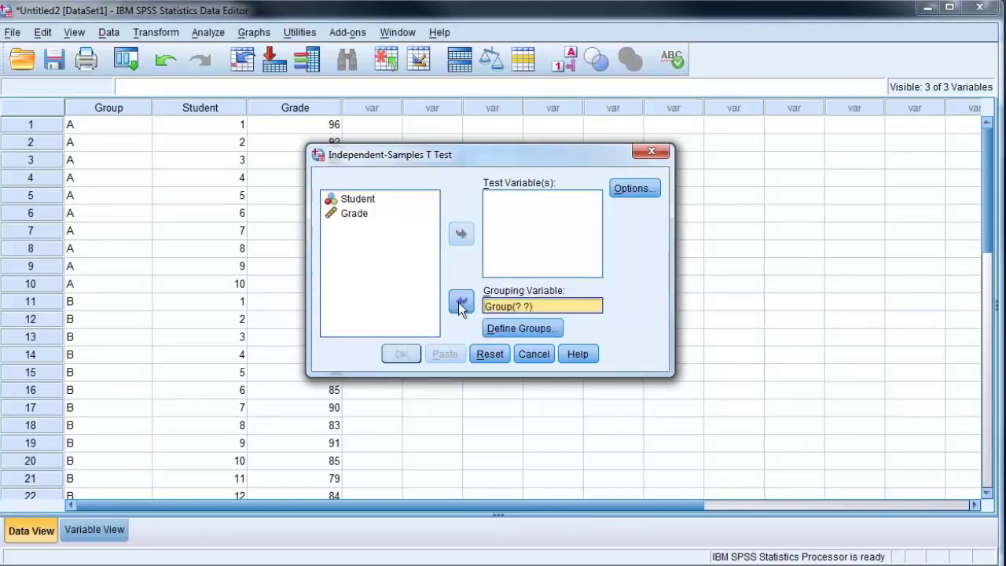
pyautogui.click(346, 214)
pyautogui.click(462, 234)
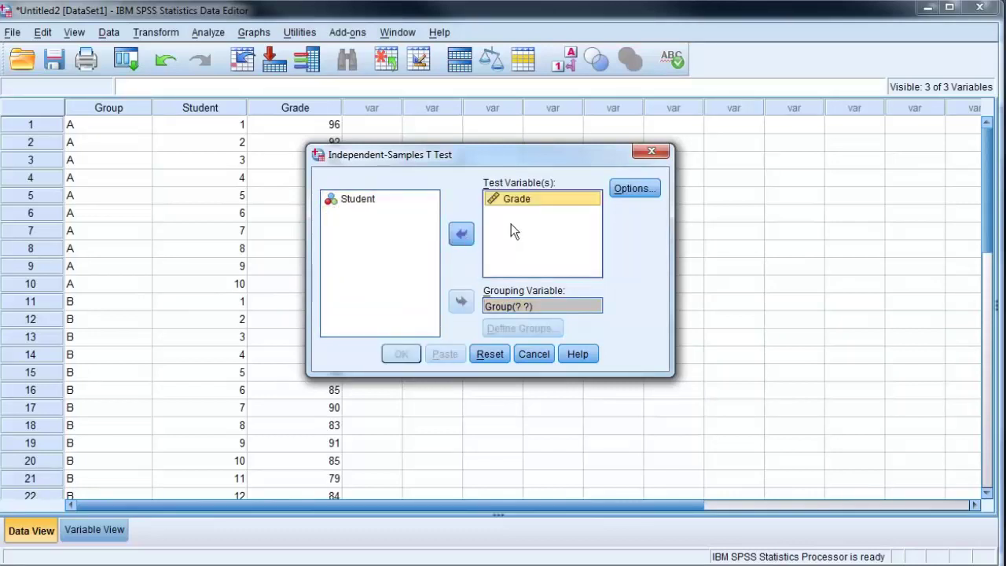
pyautogui.click(526, 308)
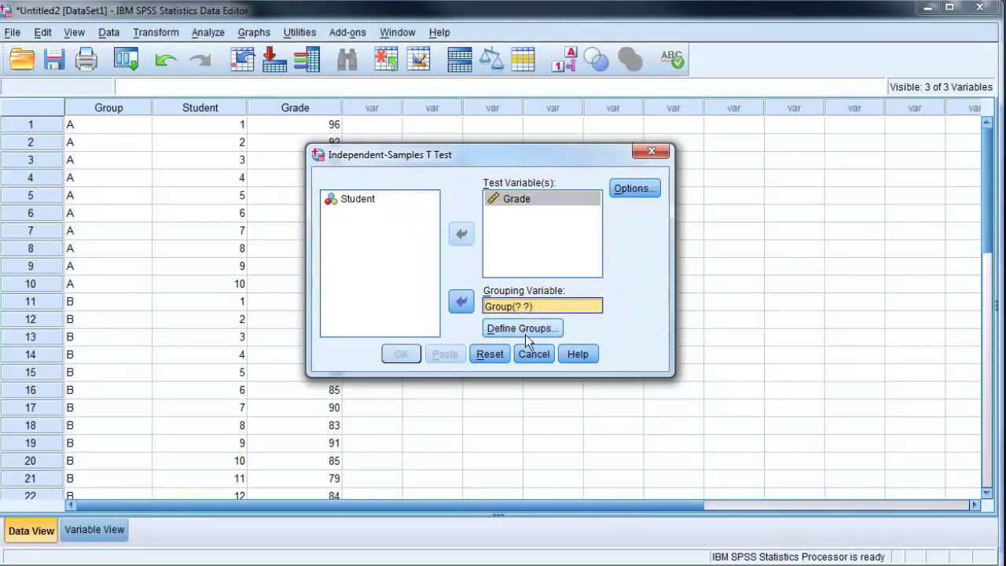
# Define groups as A and B, then run the t-test.
pyautogui.click(525, 334)
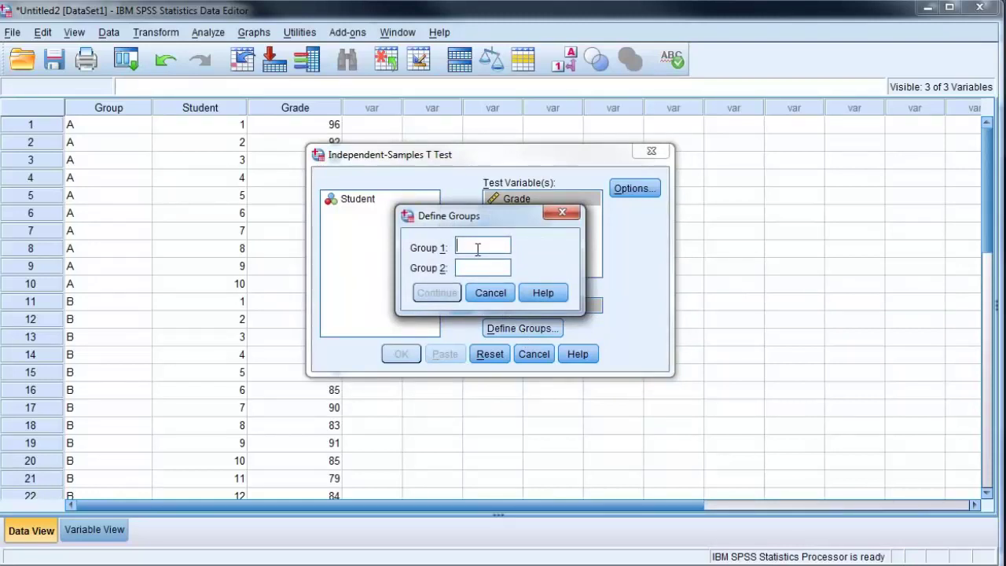
pyautogui.write('A')
pyautogui.click(461, 268)
pyautogui.write('B')
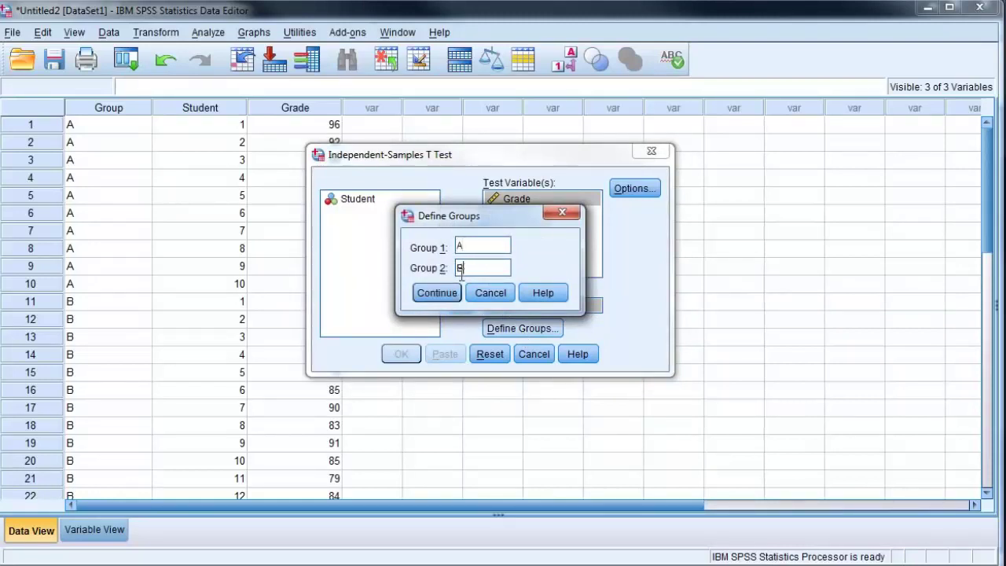
pyautogui.click(449, 293)
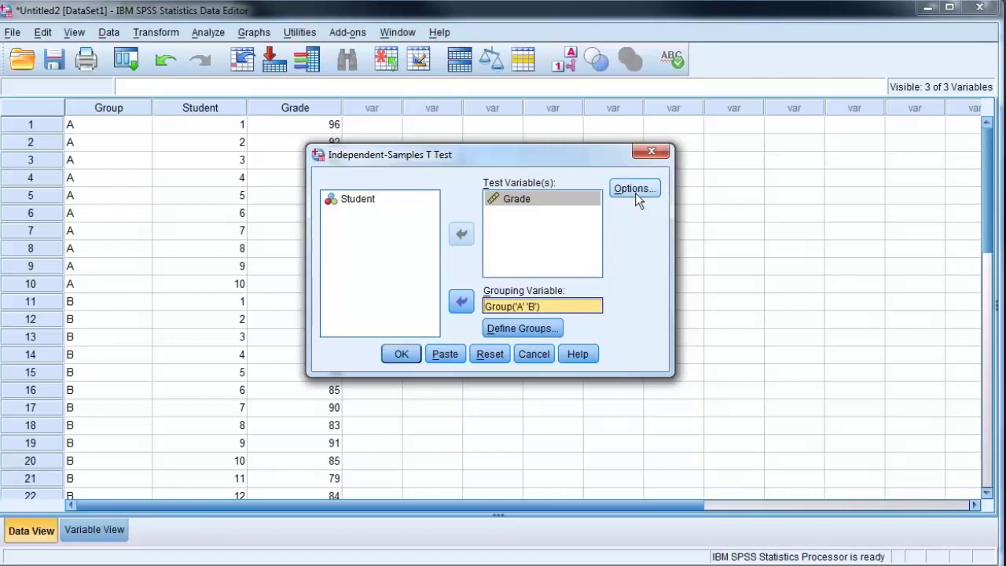
pyautogui.click(417, 356)
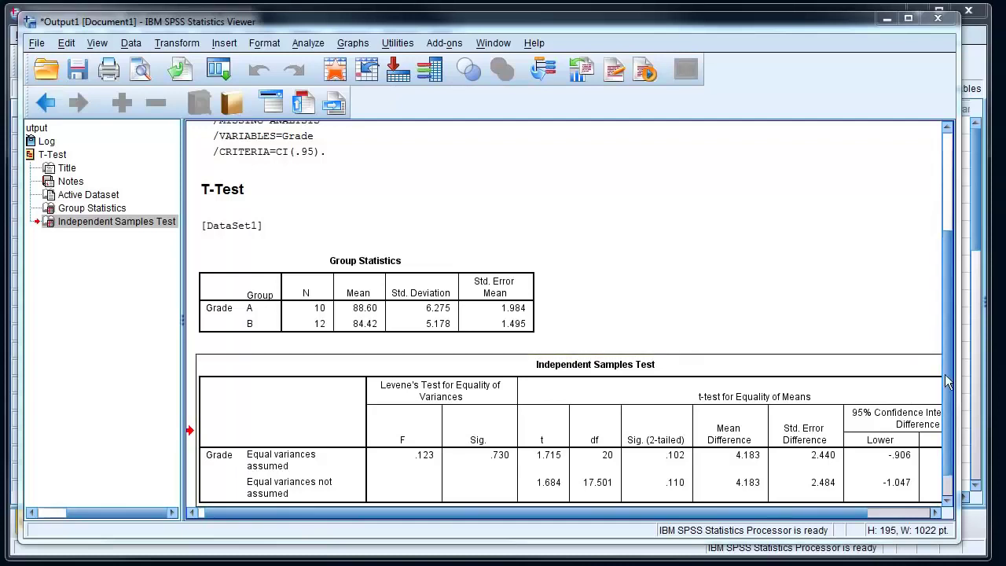
pyautogui.moveTo(945, 373); pyautogui.dragTo(947, 427)
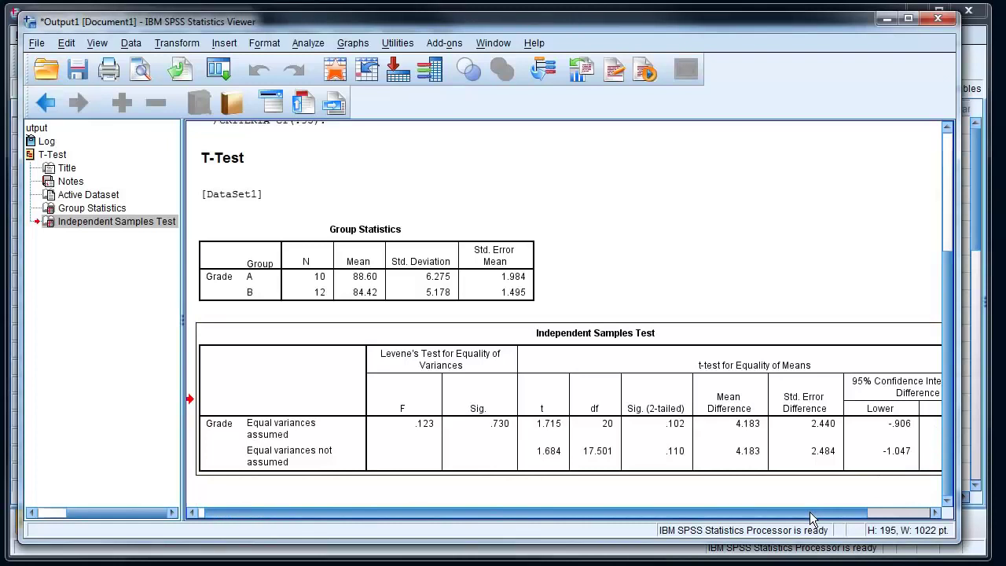
pyautogui.moveTo(809, 512); pyautogui.dragTo(724, 503)
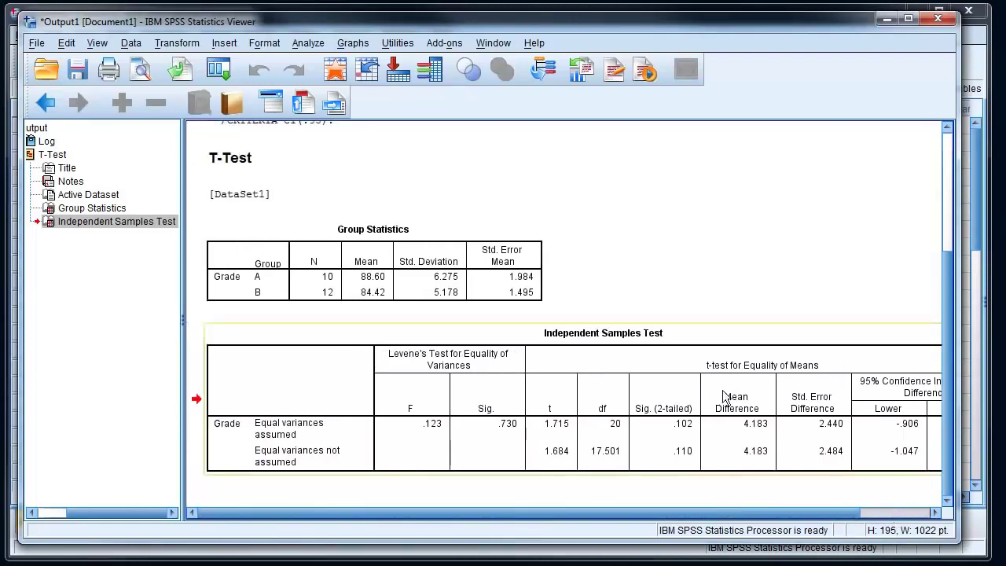
pyautogui.click(534, 42)
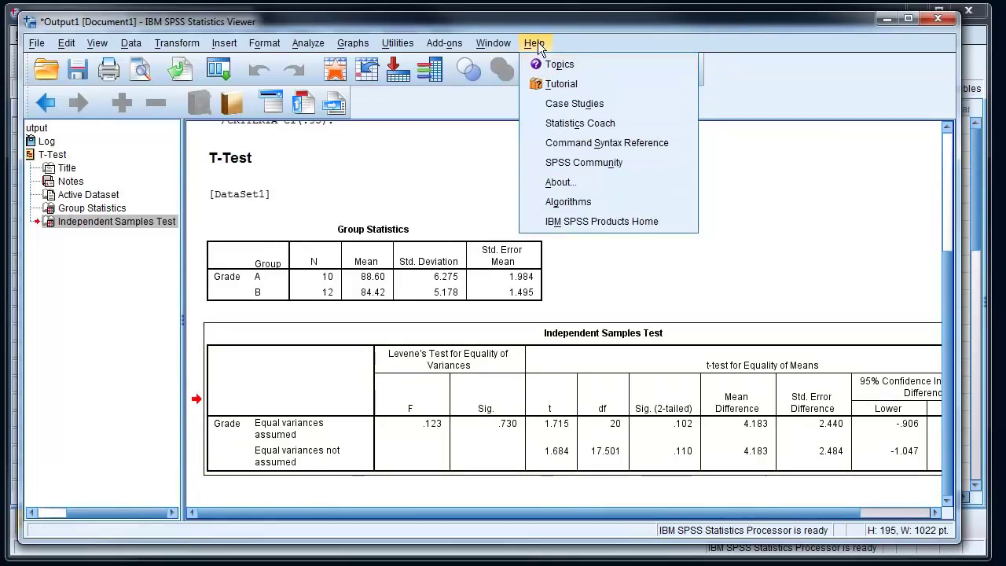
pyautogui.click(537, 44)
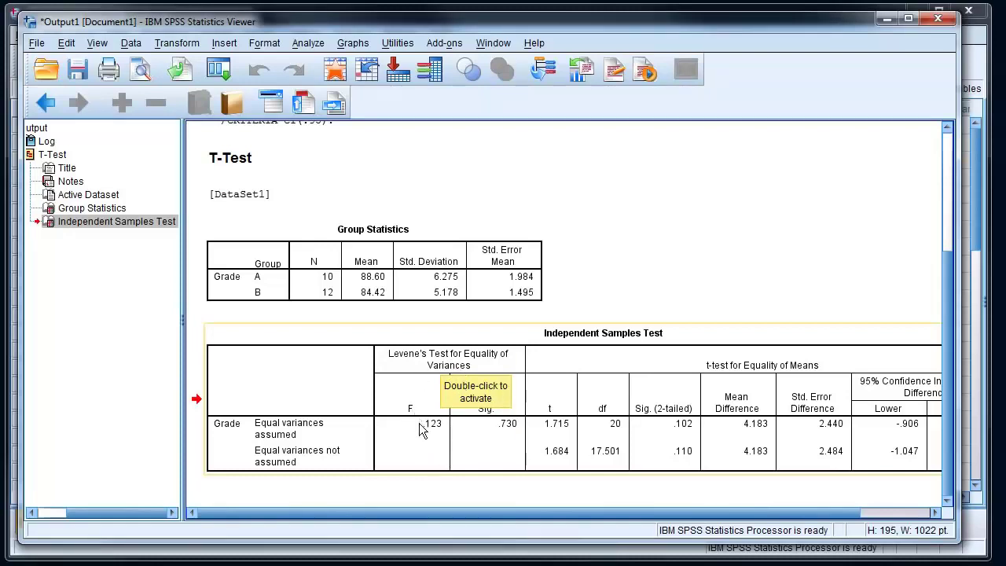
pyautogui.click(469, 448)
pyautogui.doubleClick(469, 449)
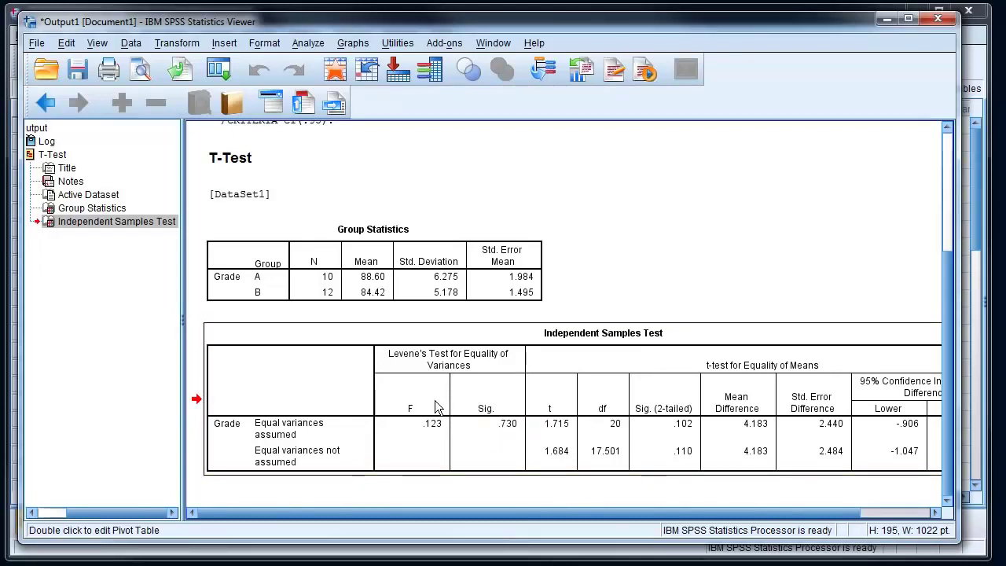
pyautogui.click(398, 422)
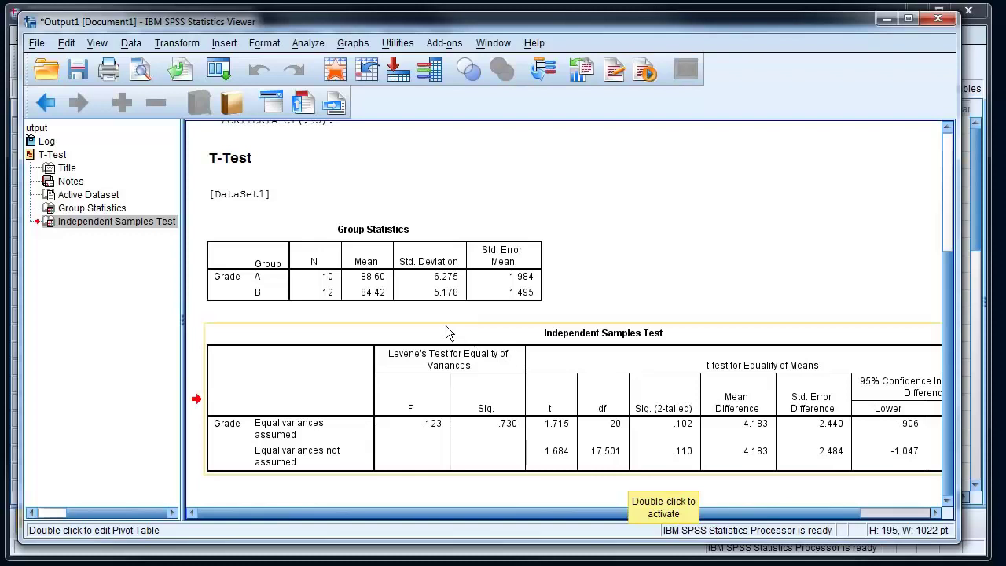
# Select the Independent Samples Test table and copy it with Edit > Copy.
pyautogui.click(466, 298)
pyautogui.click(468, 332)
pyautogui.click(470, 284)
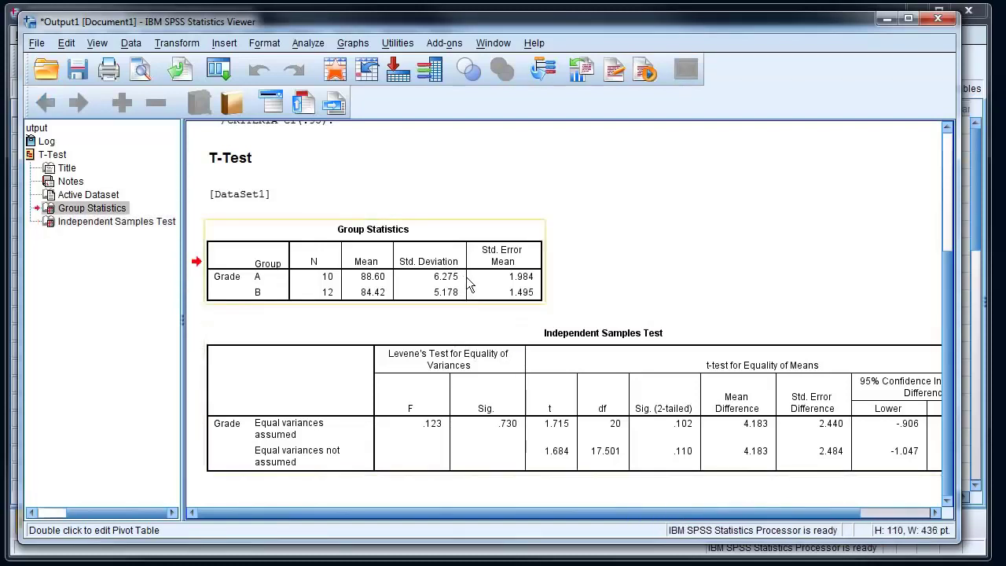
pyautogui.click(238, 360)
pyautogui.click(364, 263)
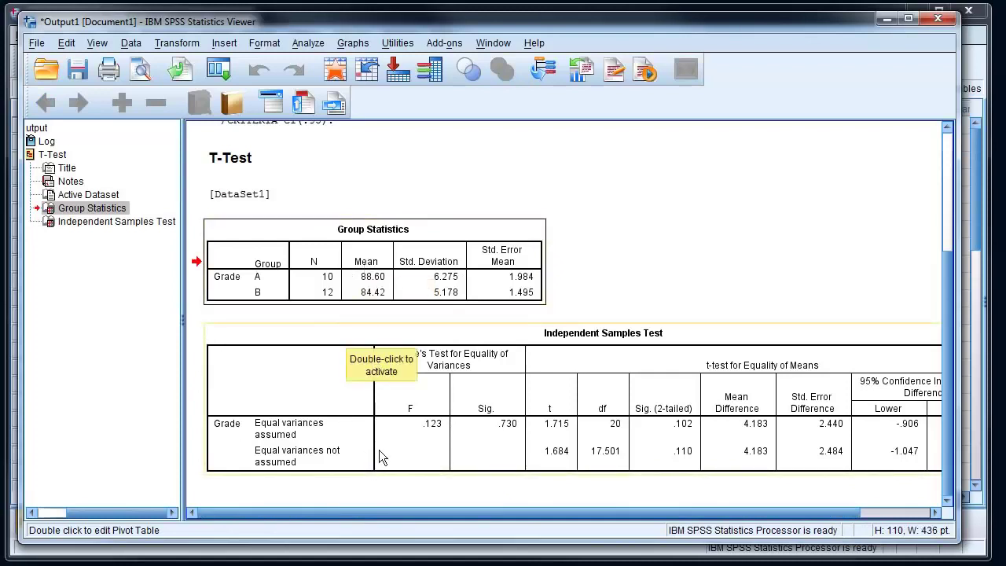
pyautogui.click(309, 332)
pyautogui.doubleClick(309, 332)
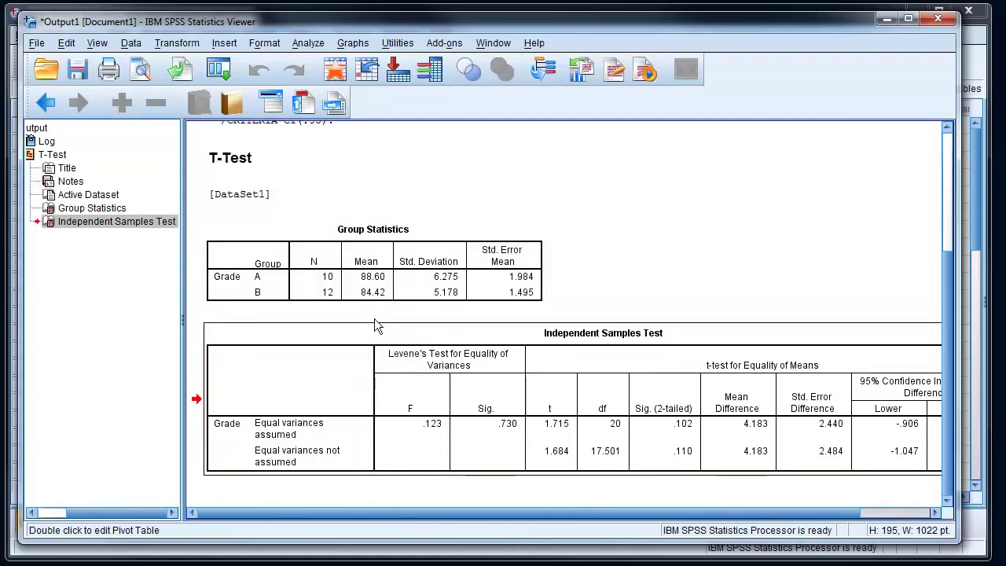
pyautogui.click(68, 41)
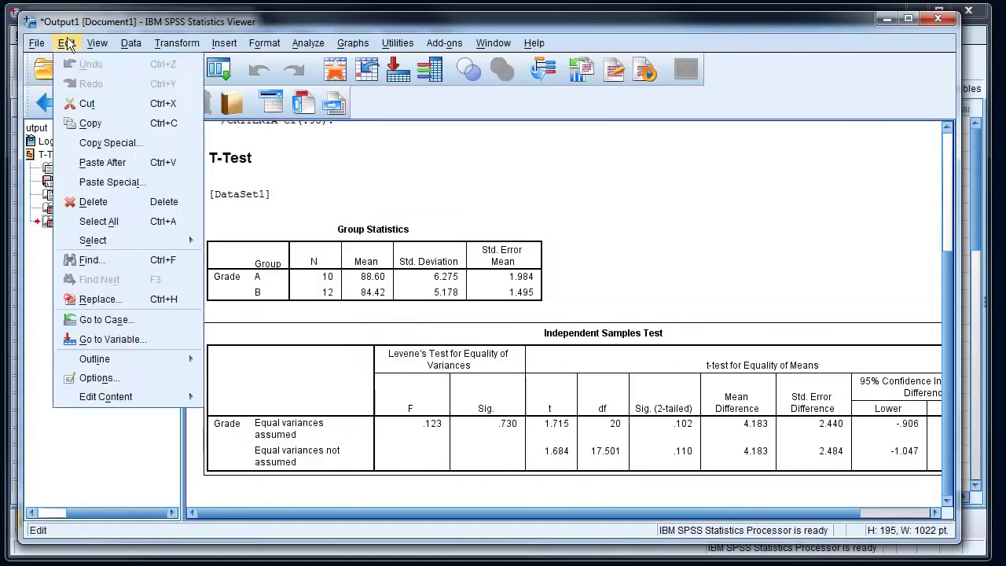
pyautogui.click(93, 122)
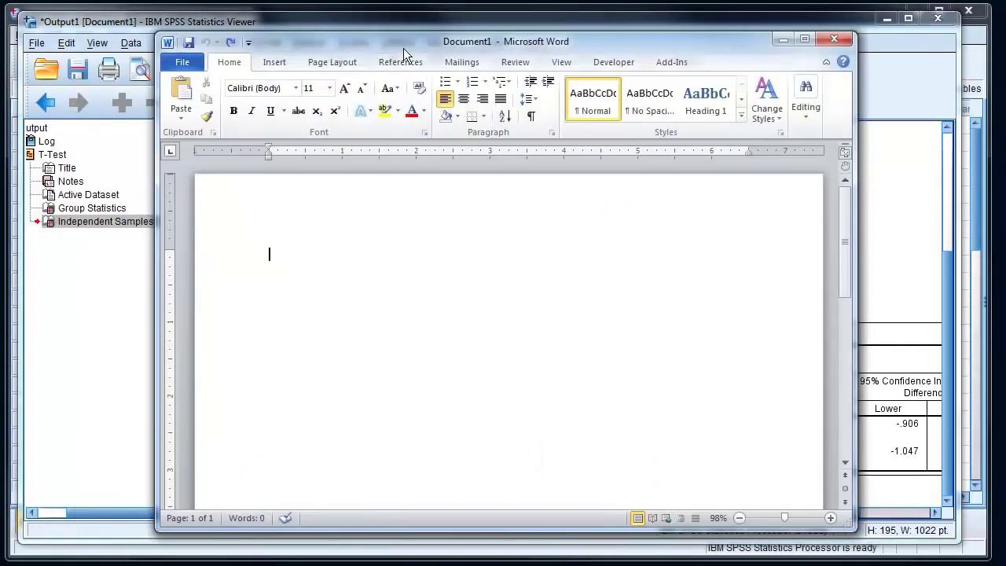
# Paste the t-test table into Document1 and select its Equal variances not assumed row.
pyautogui.moveTo(403, 46); pyautogui.dragTo(414, 44)
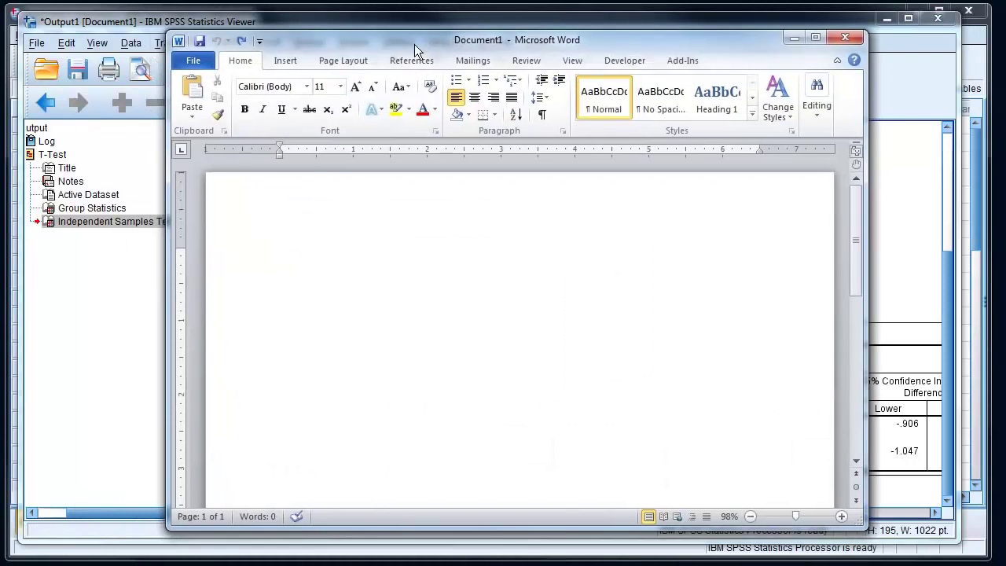
pyautogui.click(192, 93)
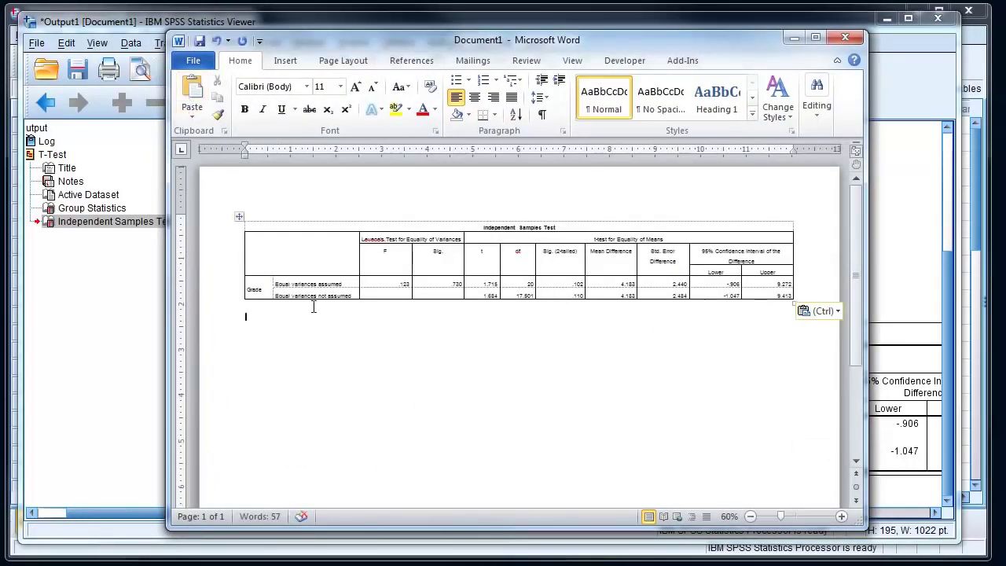
pyautogui.click(383, 270)
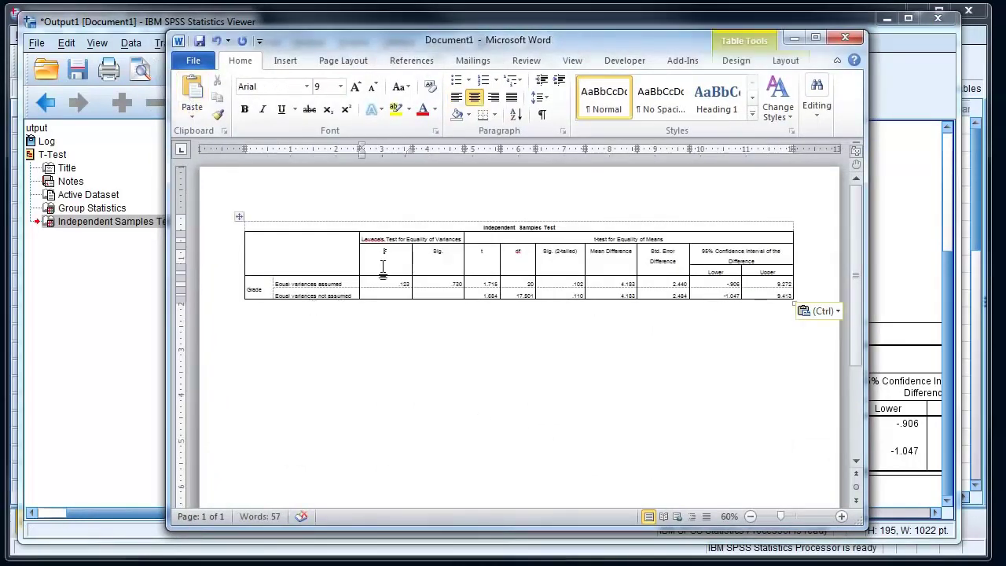
pyautogui.click(456, 264)
pyautogui.click(506, 269)
pyautogui.moveTo(288, 294); pyautogui.dragTo(762, 292)
# Delete the entire 'Equal variances not assumed' row from the pasted t-test table.
pyautogui.rightClick(300, 293)
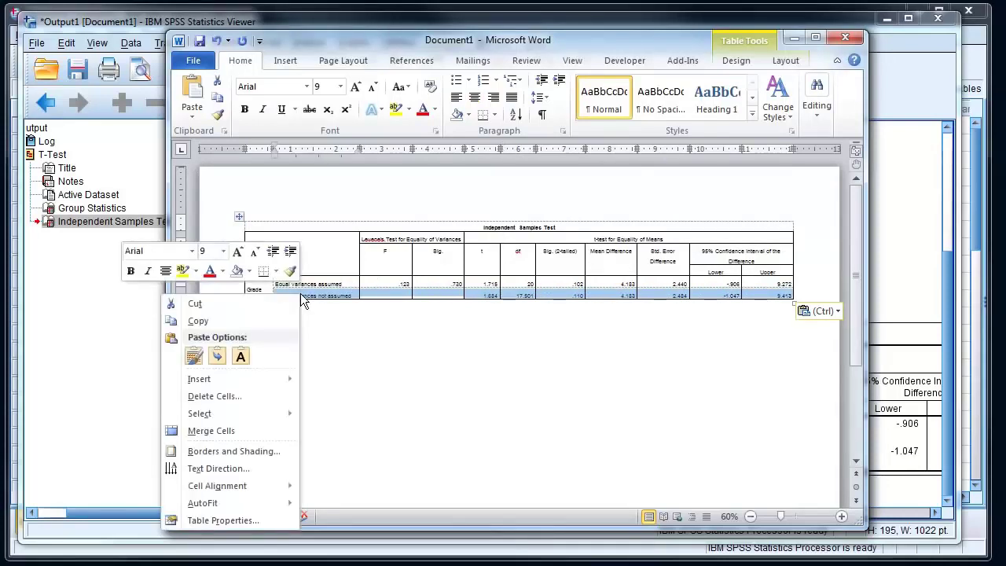
pyautogui.click(227, 395)
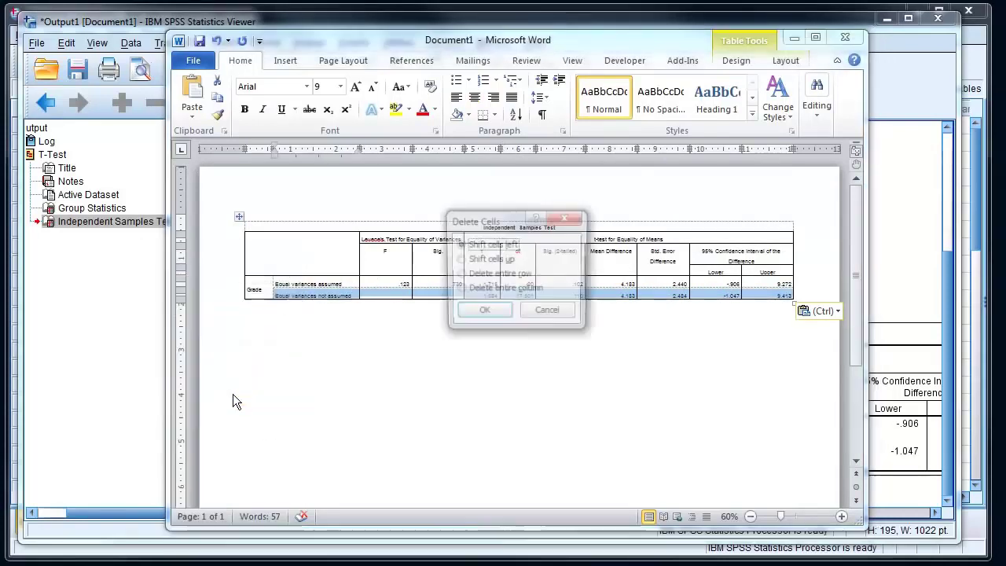
pyautogui.click(458, 259)
pyautogui.click(459, 274)
pyautogui.click(477, 313)
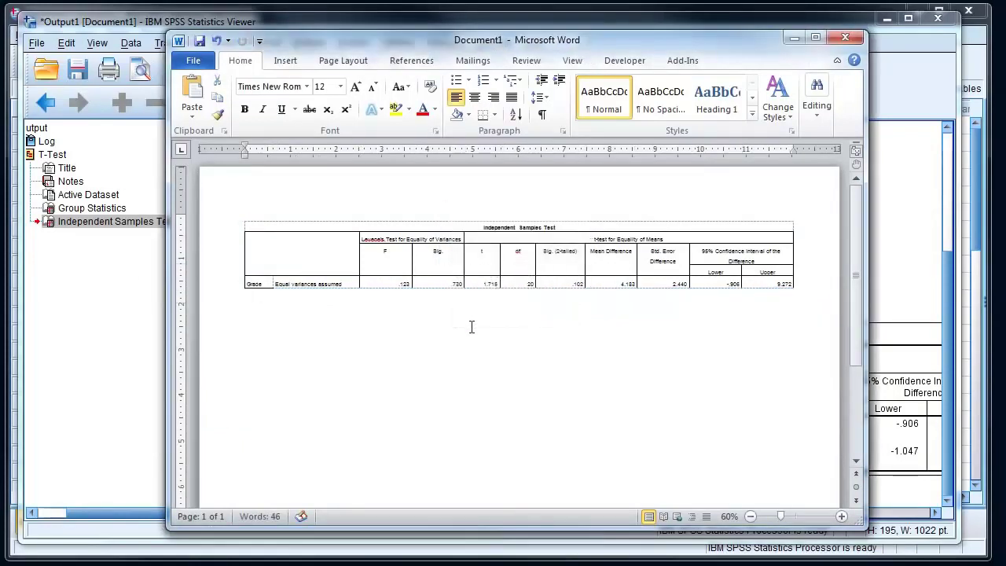